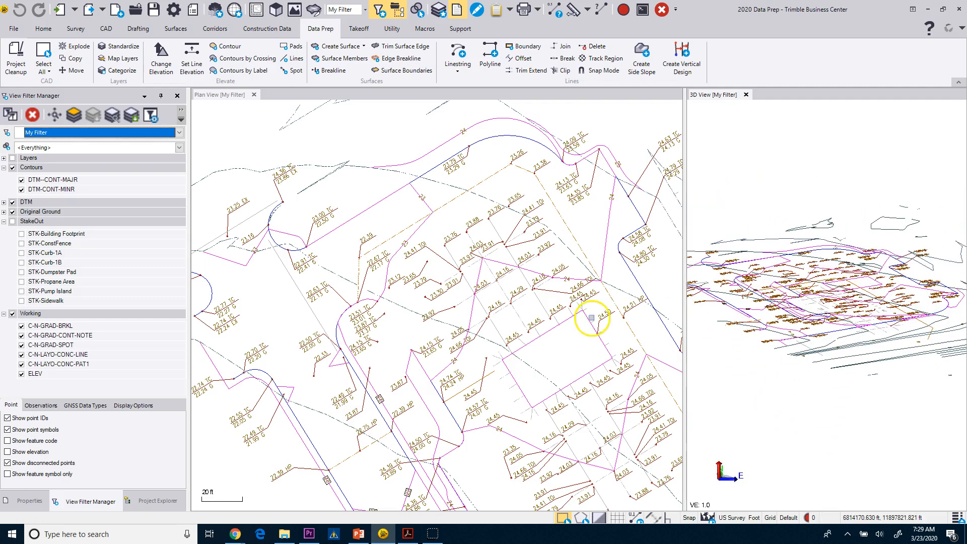
Hide the Original Ground layer group in the view filter.
left_click(12, 212)
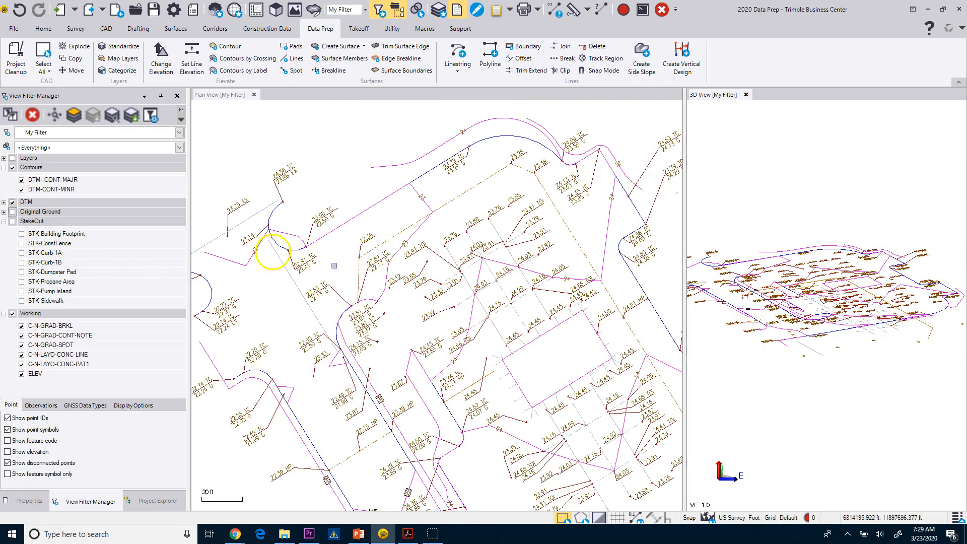
left_click(4, 212)
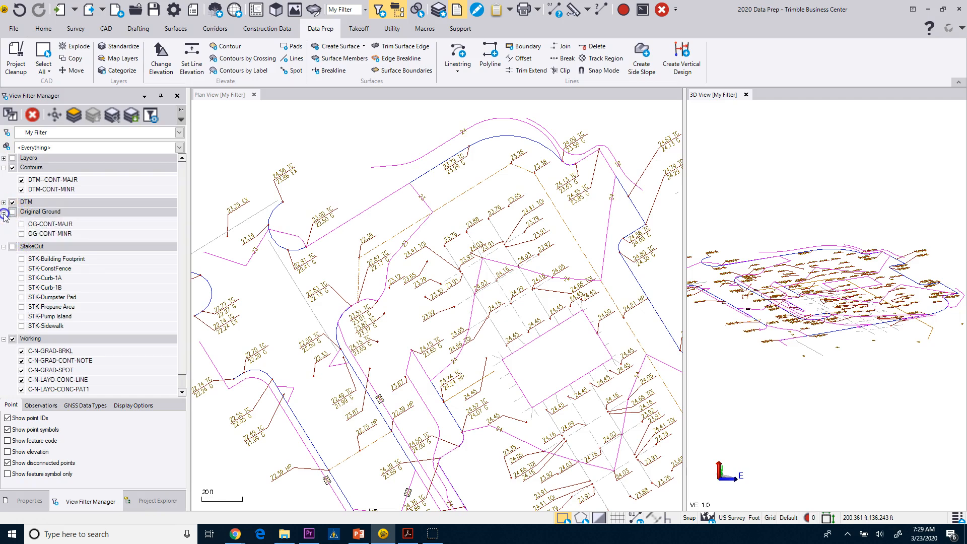
left_click(4, 212)
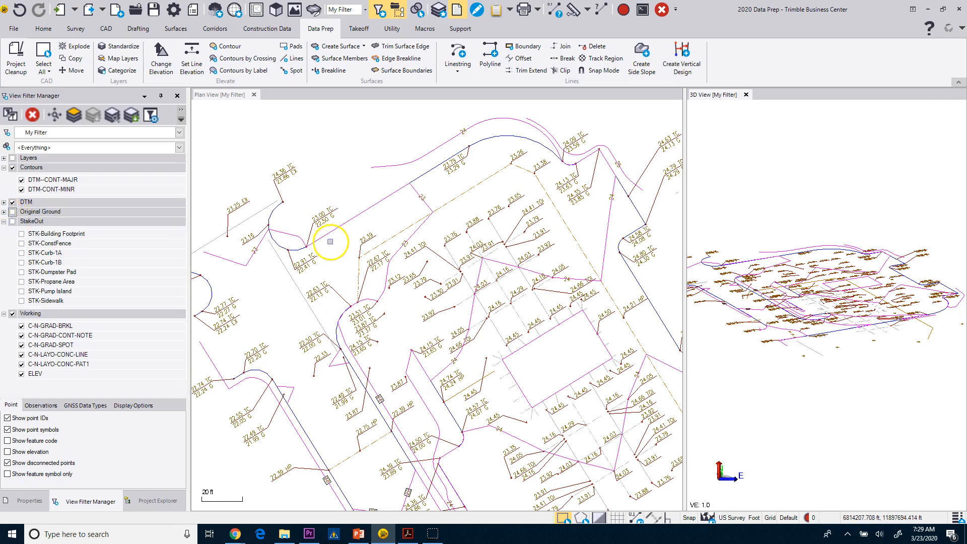
left_click(346, 255)
left_click_drag(830, 345, 723, 341)
left_click(341, 277)
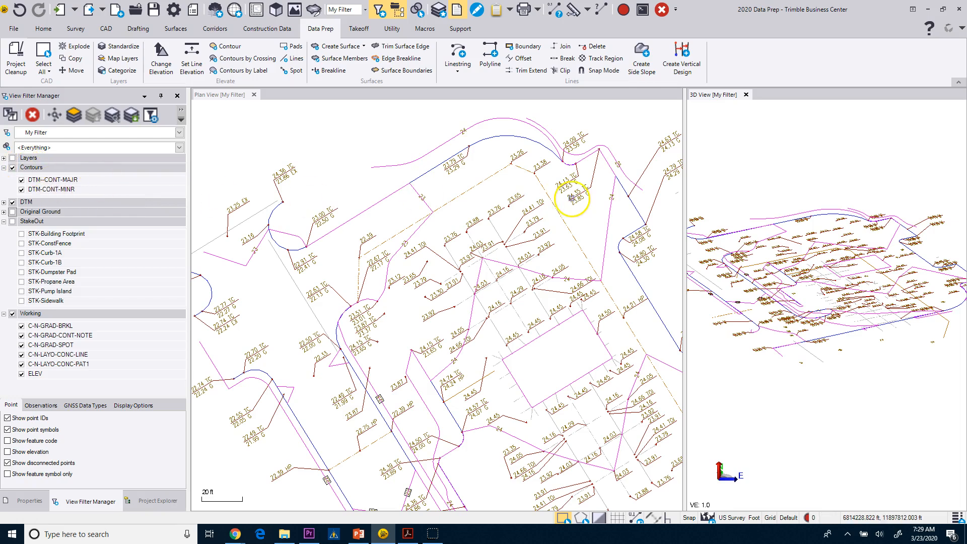
Select the curb line along the site's upper edge and examine the TC and G elevation labels along it.
left_click(433, 170)
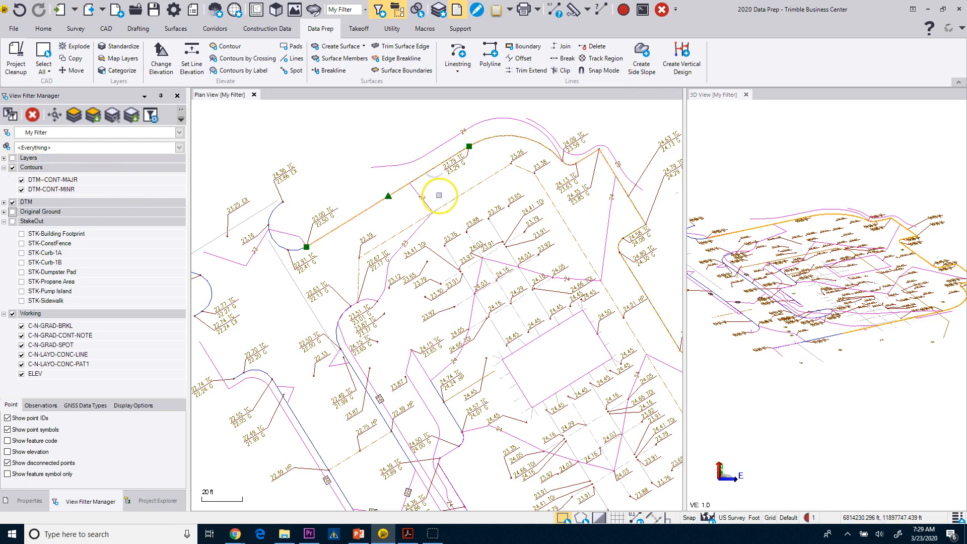
scroll(438, 195, "down", 2)
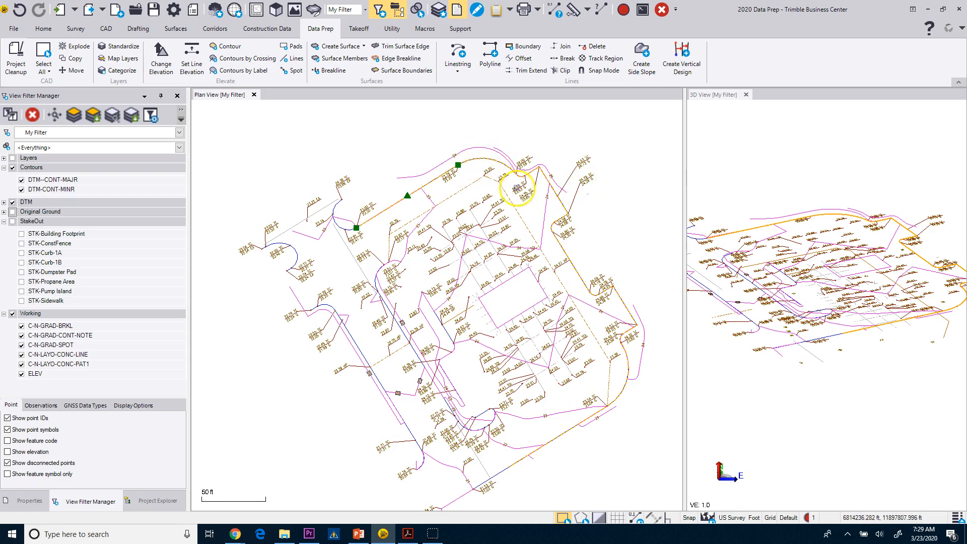
scroll(519, 184, "up", 3)
scroll(519, 184, "up", 1)
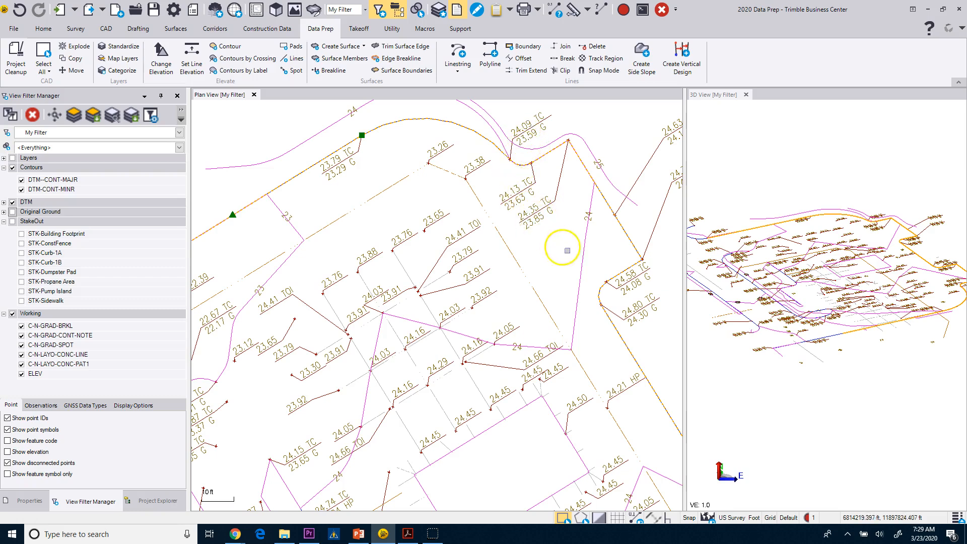
scroll(621, 215, "down", 1)
middle_click_drag(621, 214, 587, 183)
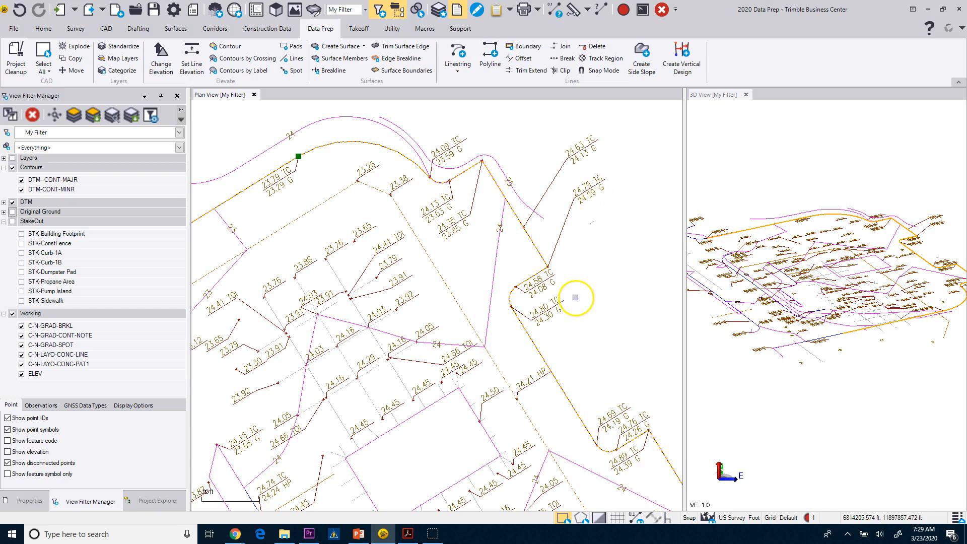
scroll(484, 289, "down", 1)
middle_click_drag(373, 274, 524, 255)
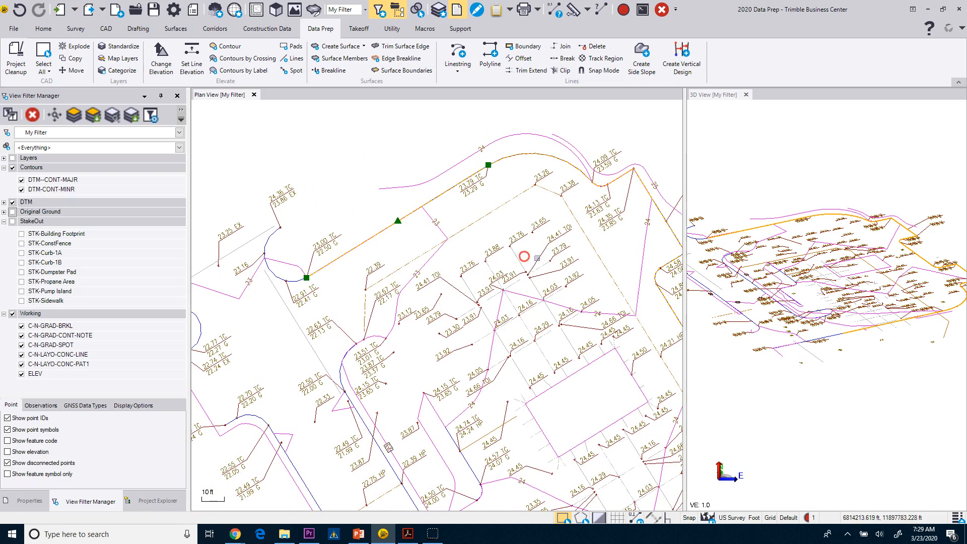
scroll(376, 255, "up", 2)
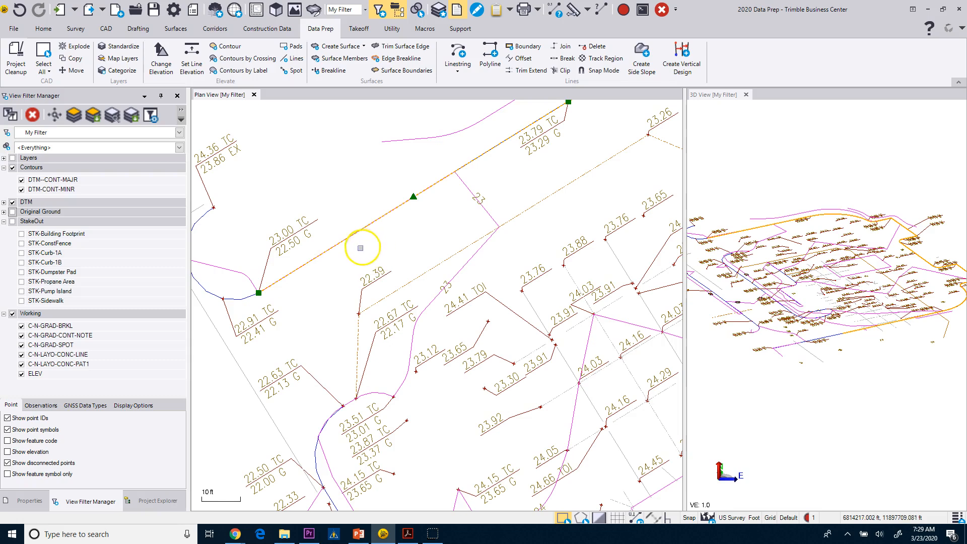
middle_click_drag(384, 219, 457, 258)
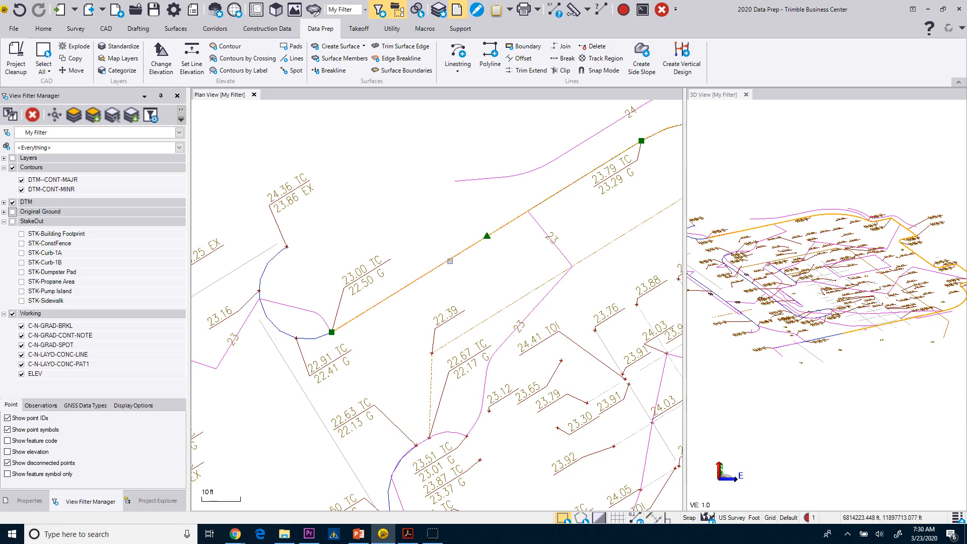
left_click(431, 268)
left_click(389, 297)
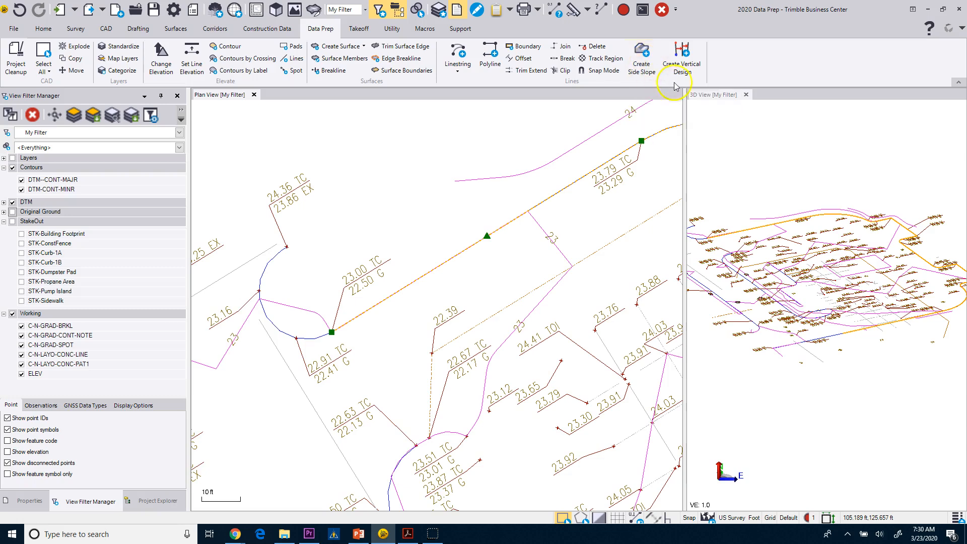
Start the Offset Line command on the selected curb line and name the new line Curb-1A-TBC-3D.
left_click(685, 64)
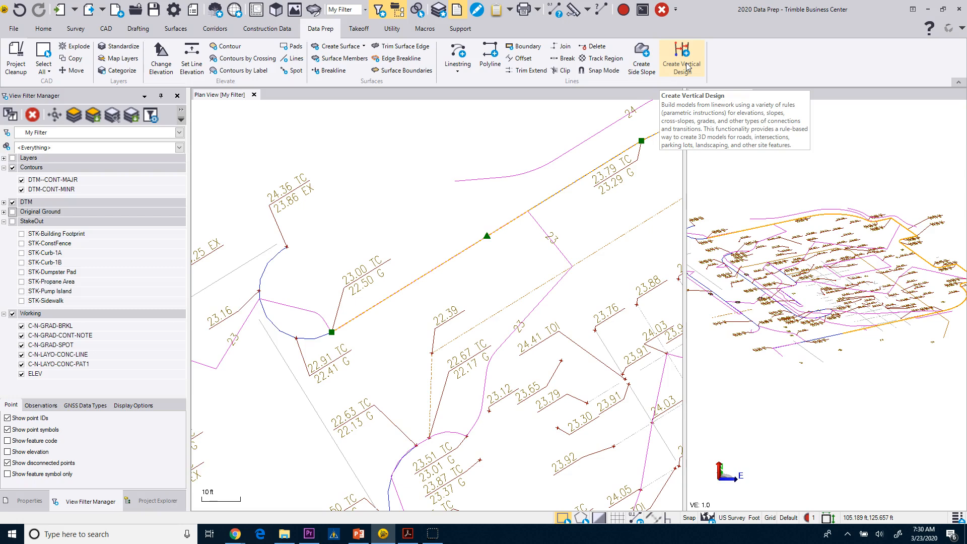
left_click(482, 119)
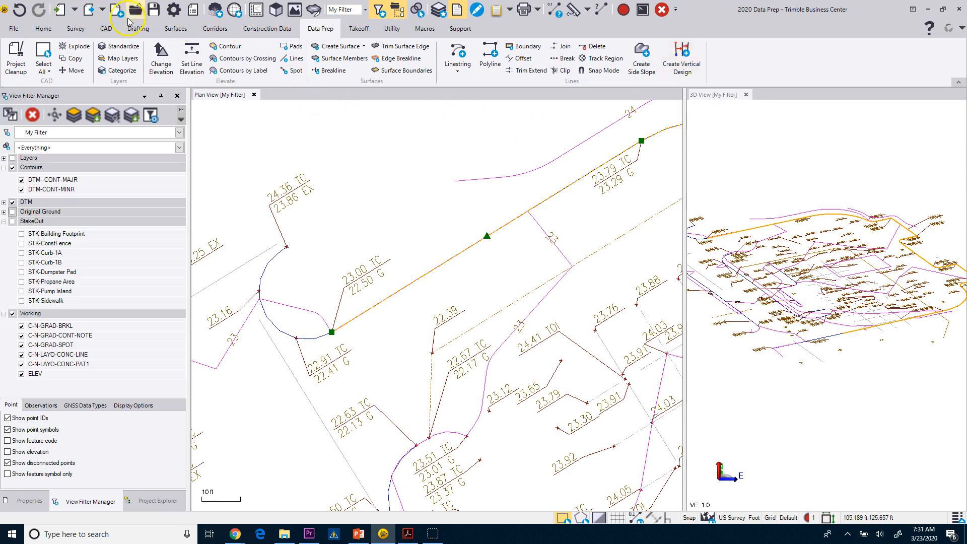
left_click(106, 29)
left_click(449, 52)
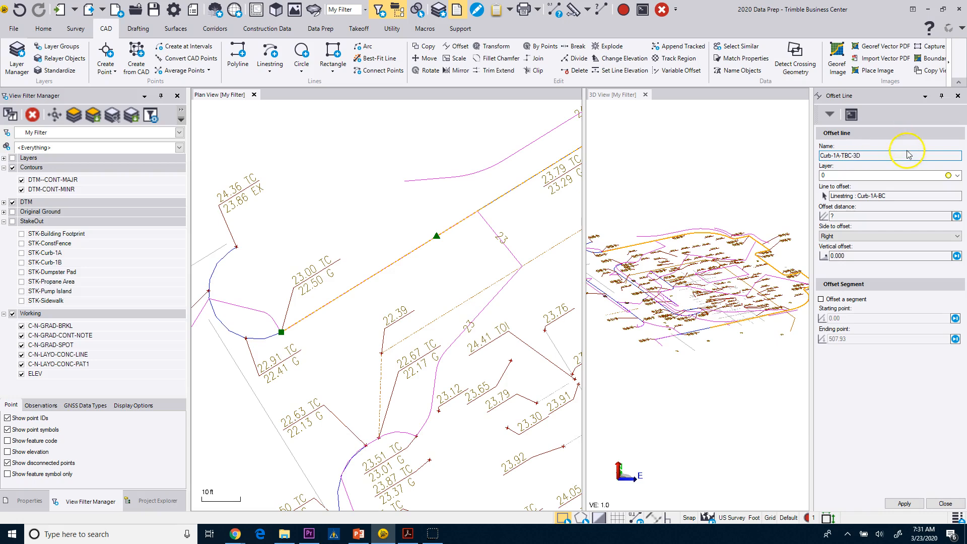
Create a new layer for the offset line named DTM-Curbing-TBC with the colour LightGray.
left_click(956, 175)
left_click_drag(953, 199, 961, 228)
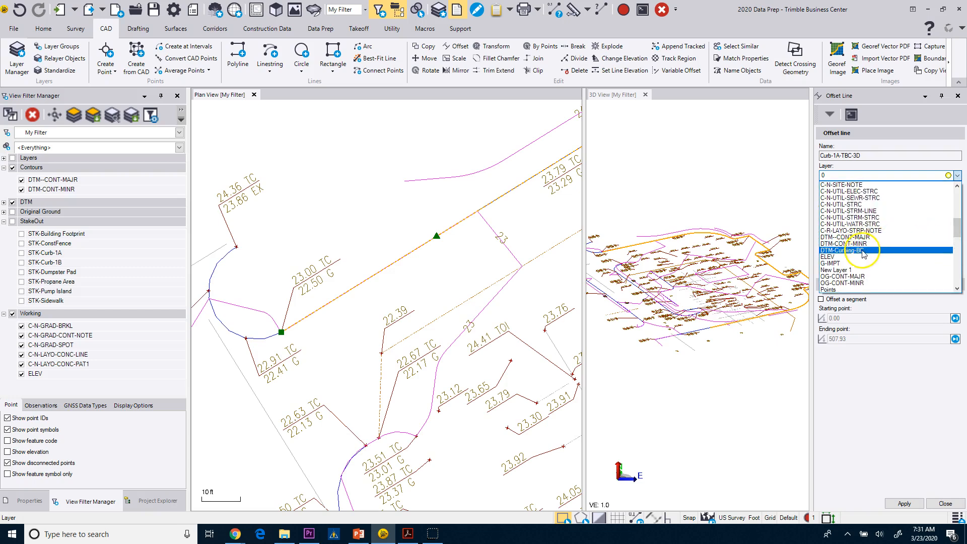
left_click_drag(958, 227, 957, 282)
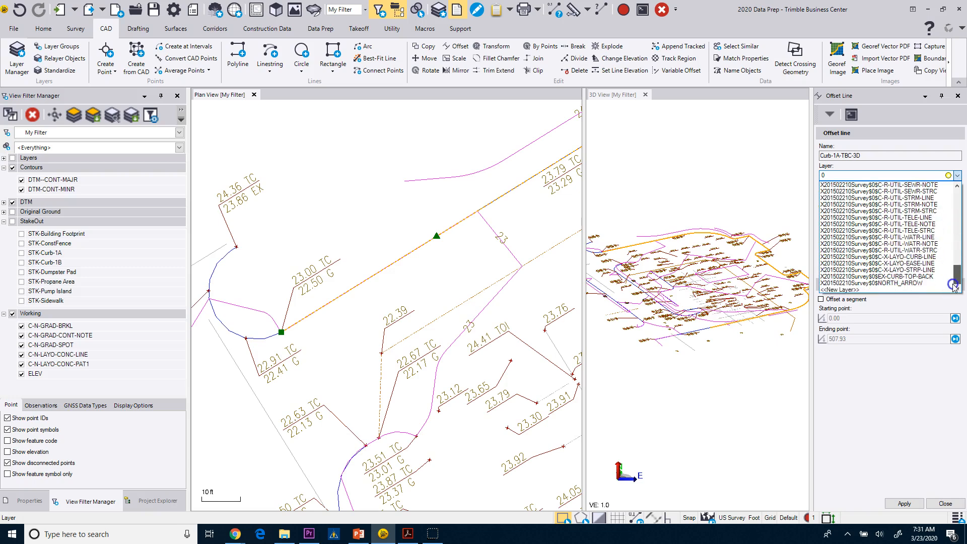
left_click(853, 291)
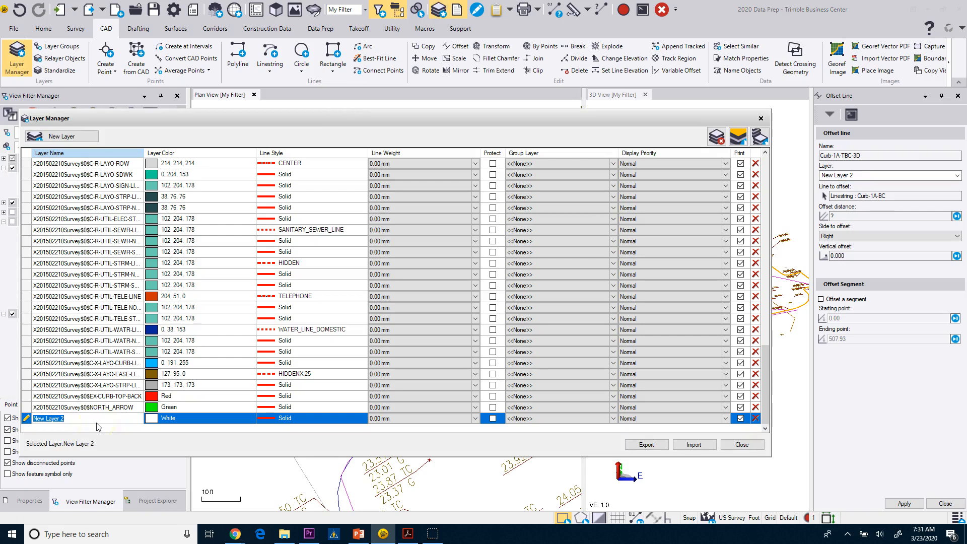
type("D")
left_click(151, 418)
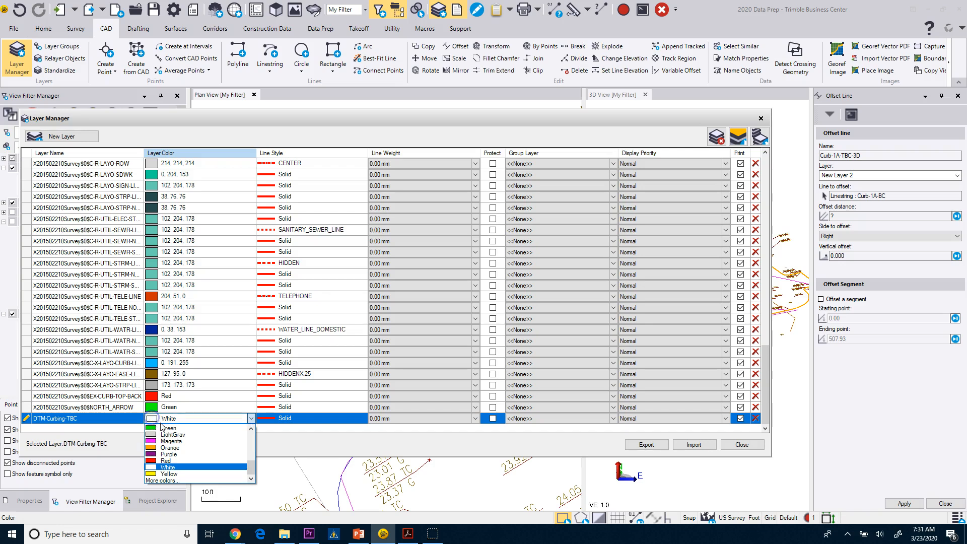
left_click(170, 434)
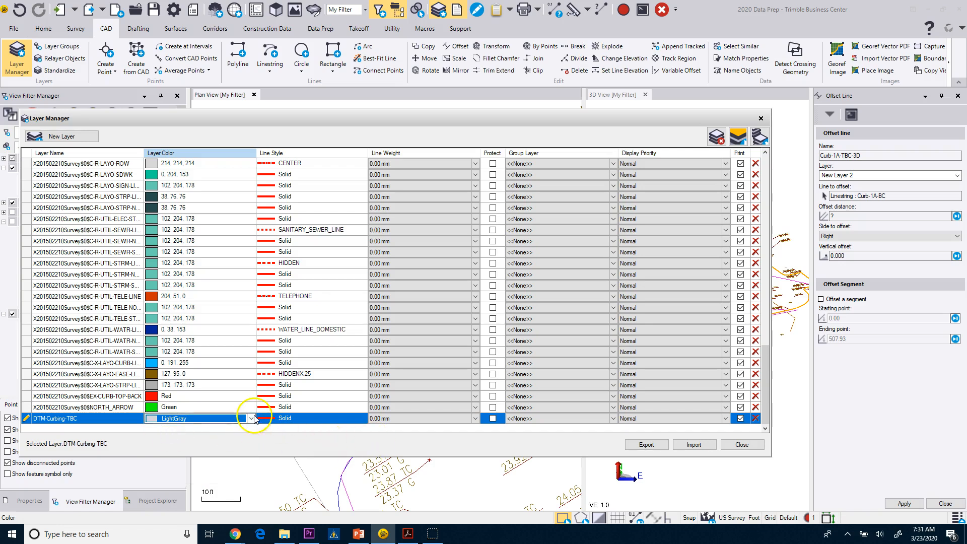
Protect the DTM-Curbing-TBC layer and assign it to the DTM layer group.
left_click(492, 420)
left_click(491, 420)
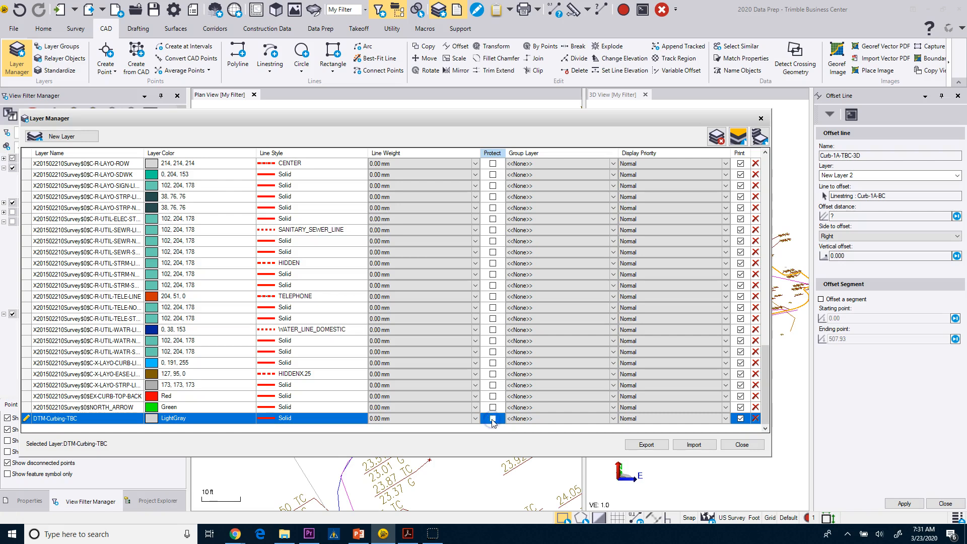
left_click(612, 418)
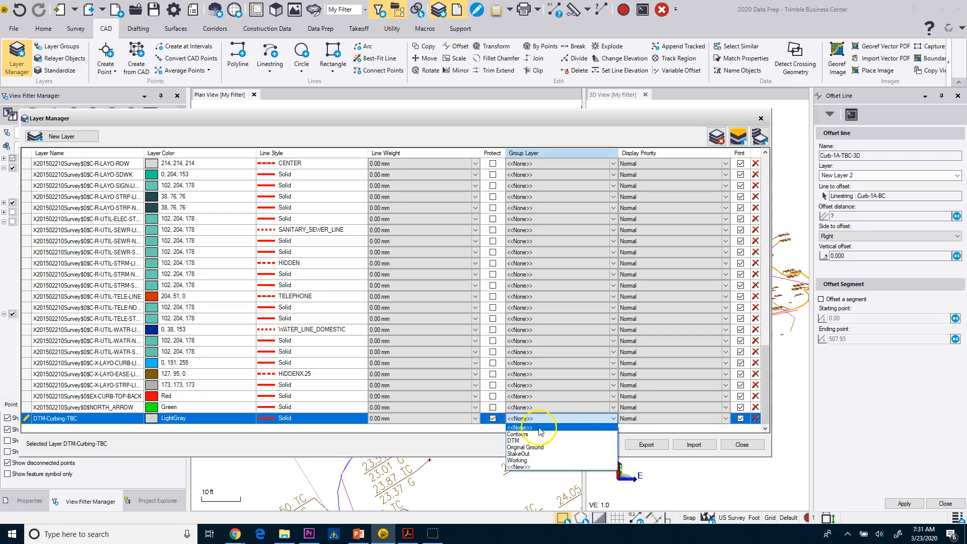
left_click(514, 433)
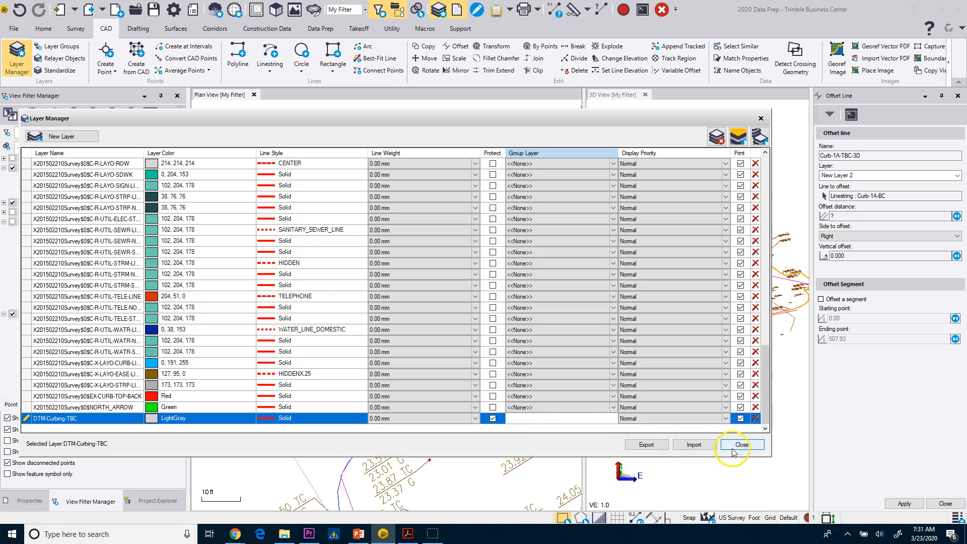
left_click(736, 445)
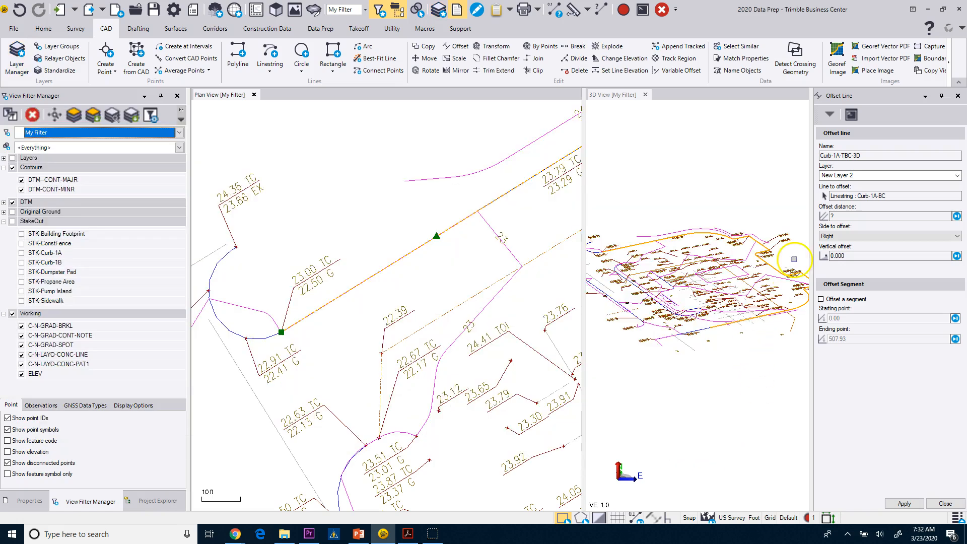
Use DTM-Curbing-TBC as the offset line's layer and set the offset distance to 0.500.
left_click(758, 218)
left_click(836, 176)
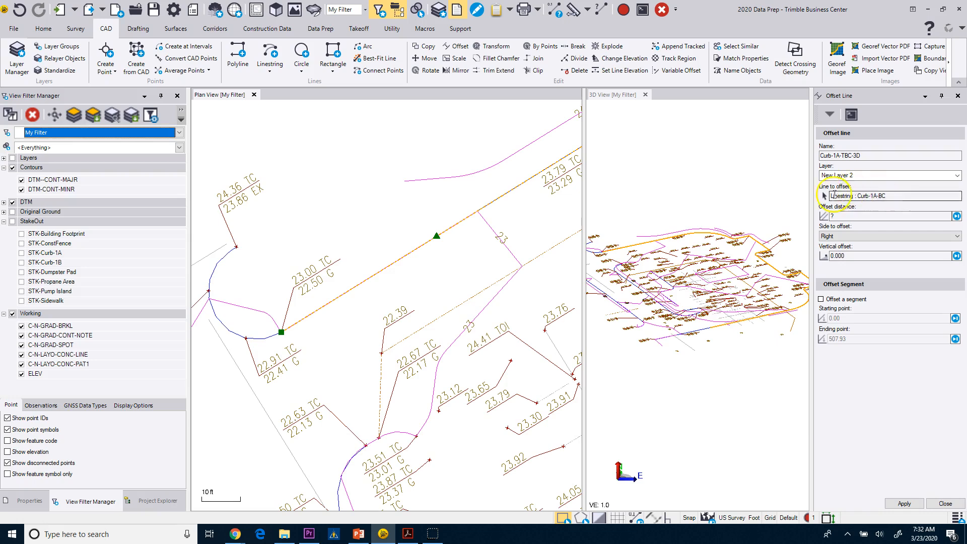
left_click(830, 182)
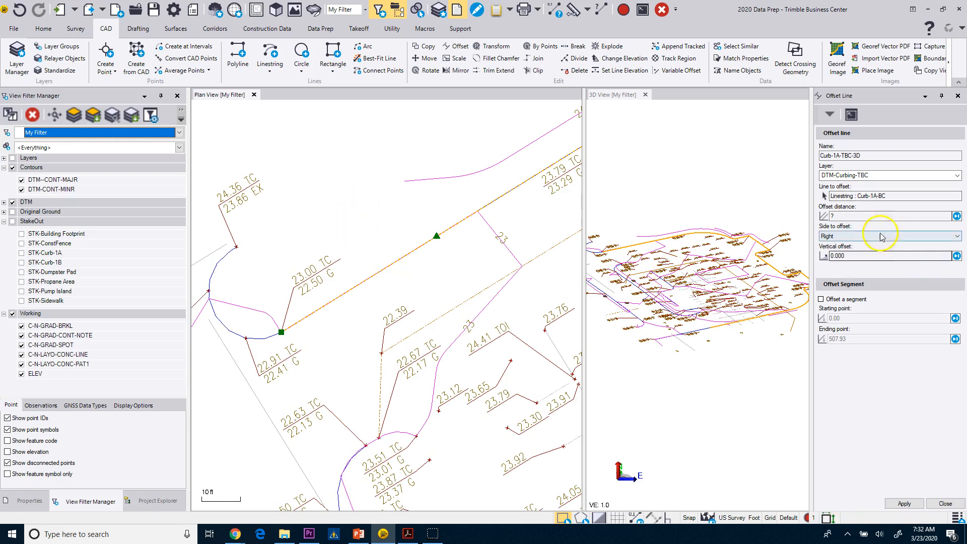
left_click(839, 217)
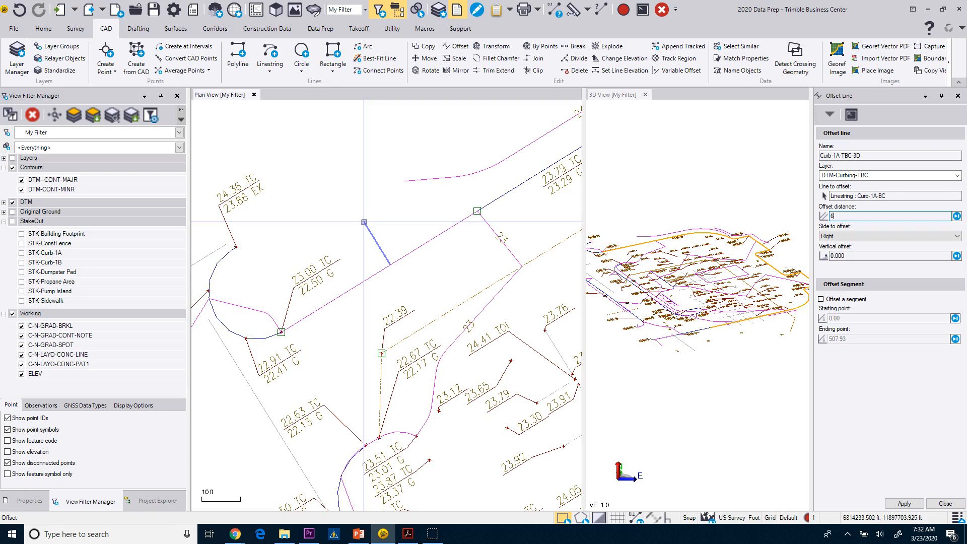
key("Tab")
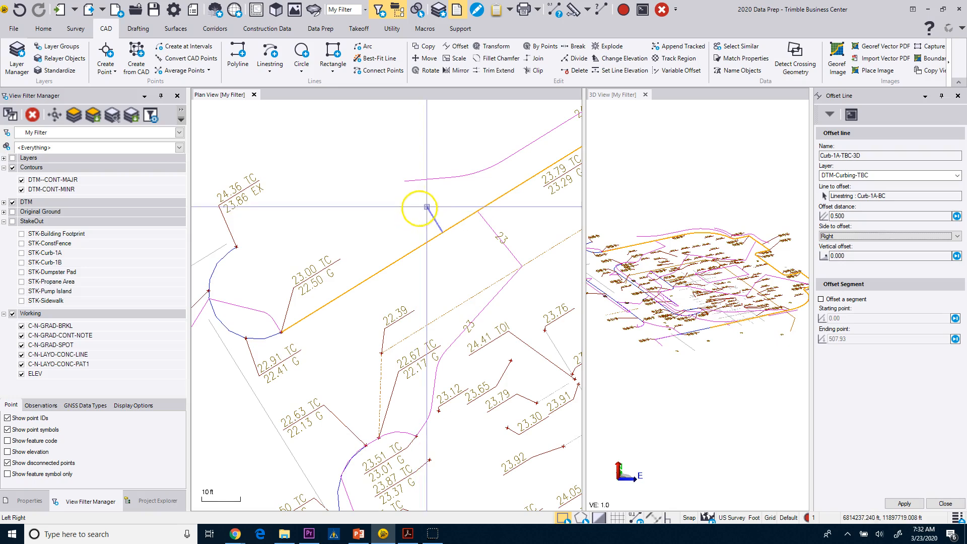
Set the offset side to Left and the vertical offset to 0.500, and create the offset line.
left_click(826, 237)
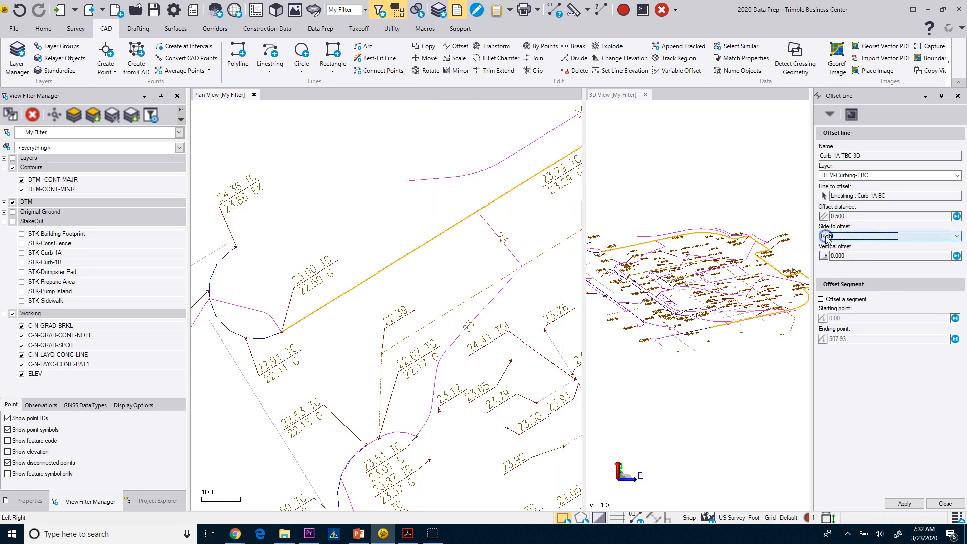
key("Up")
key("Tab")
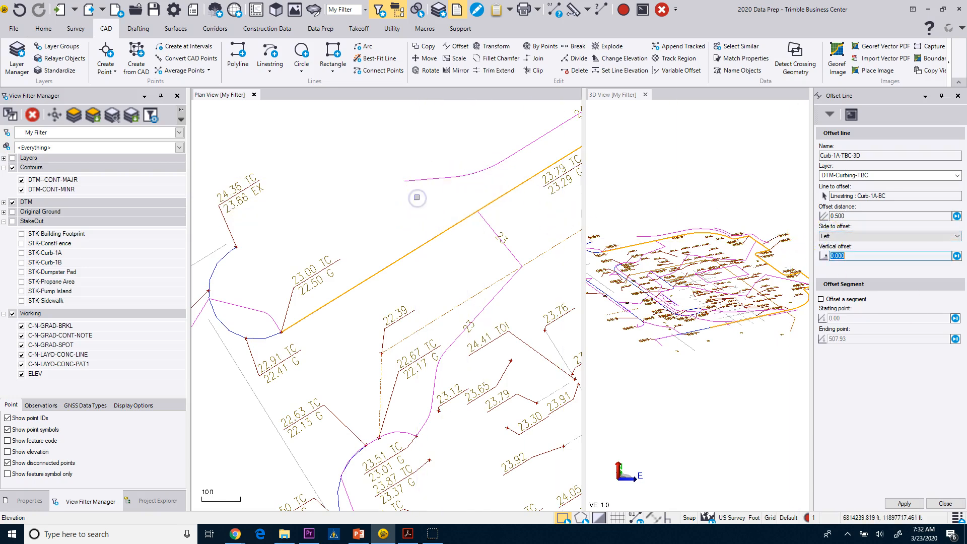
left_click(828, 243)
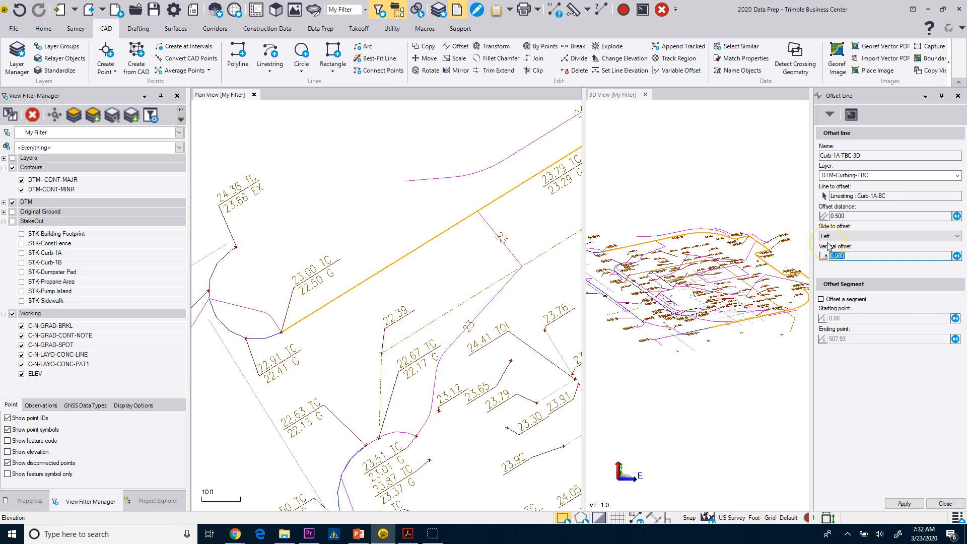
left_click(524, 257)
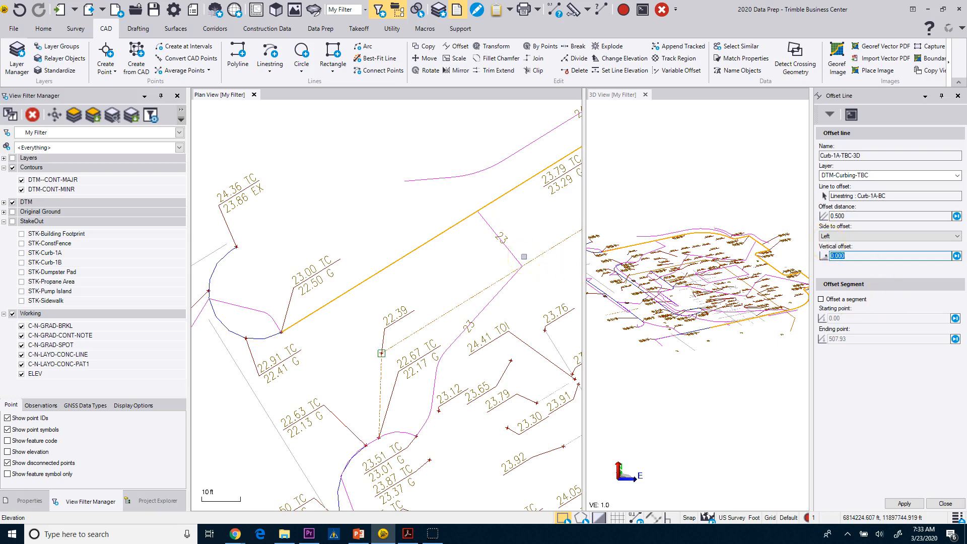
left_click(846, 259)
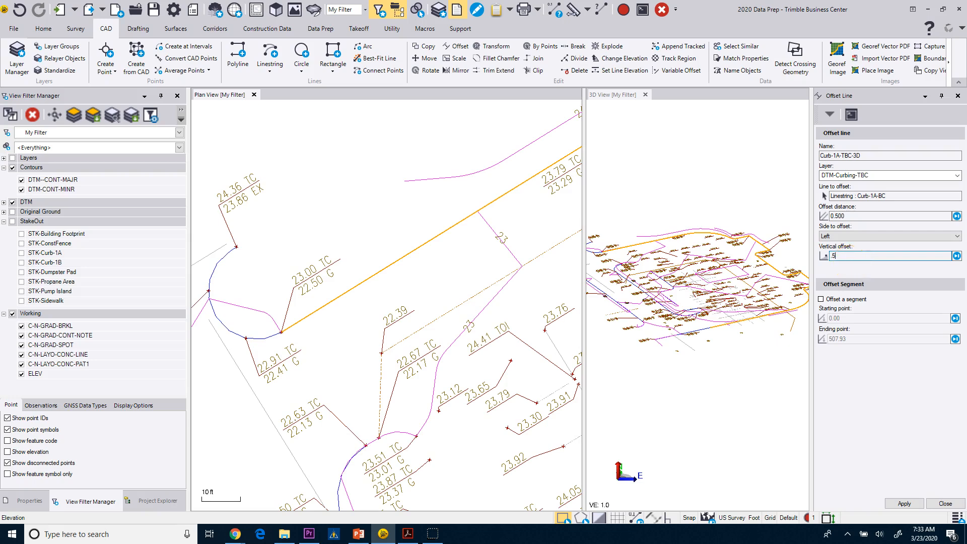
left_click(852, 270)
left_click(904, 502)
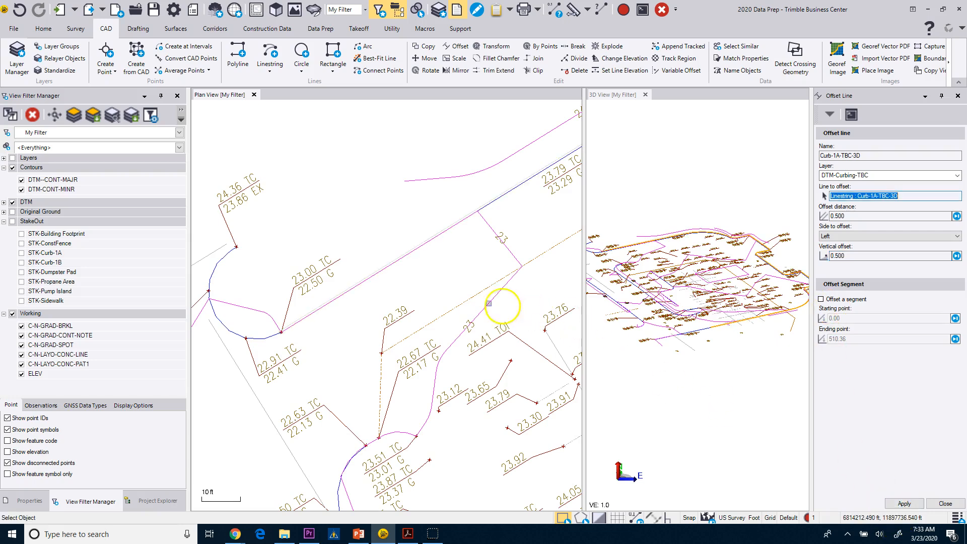
Examine the new top-of-curb offset line against the original curb line in the plan and 3D views.
scroll(356, 313, "up", 4)
middle_click_drag(330, 291, 535, 236)
scroll(374, 309, "up", 3)
scroll(375, 309, "down", 3)
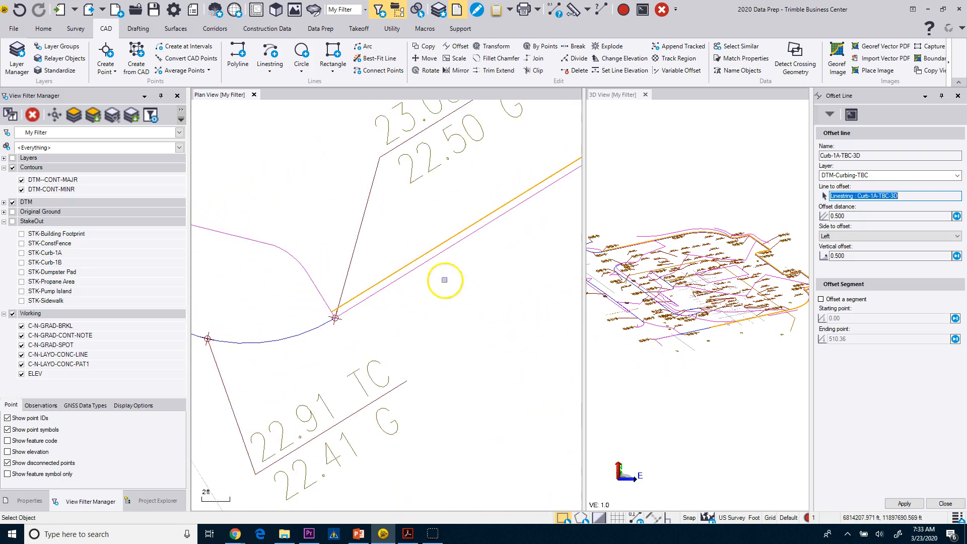
scroll(746, 359, "up", 6)
scroll(745, 362, "down", 6)
middle_click_drag(742, 362, 714, 354, "shift")
scroll(728, 362, "down", 3)
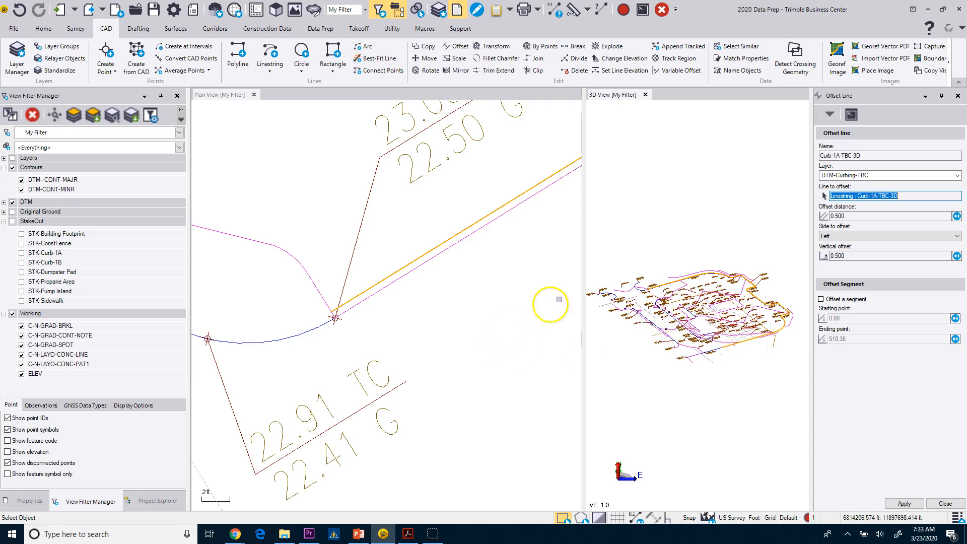
scroll(359, 311, "down", 5)
scroll(357, 332, "down", 5)
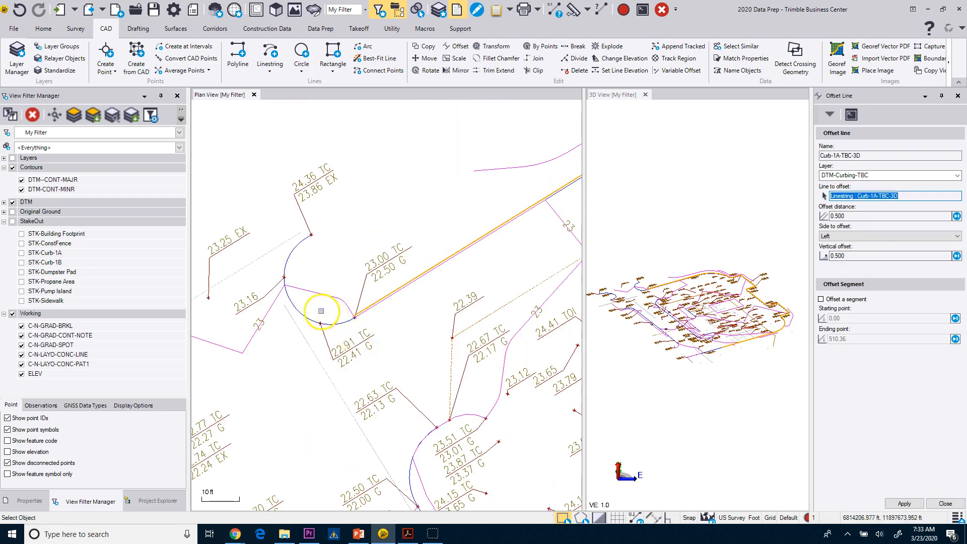
middle_click_drag(402, 359, 338, 216)
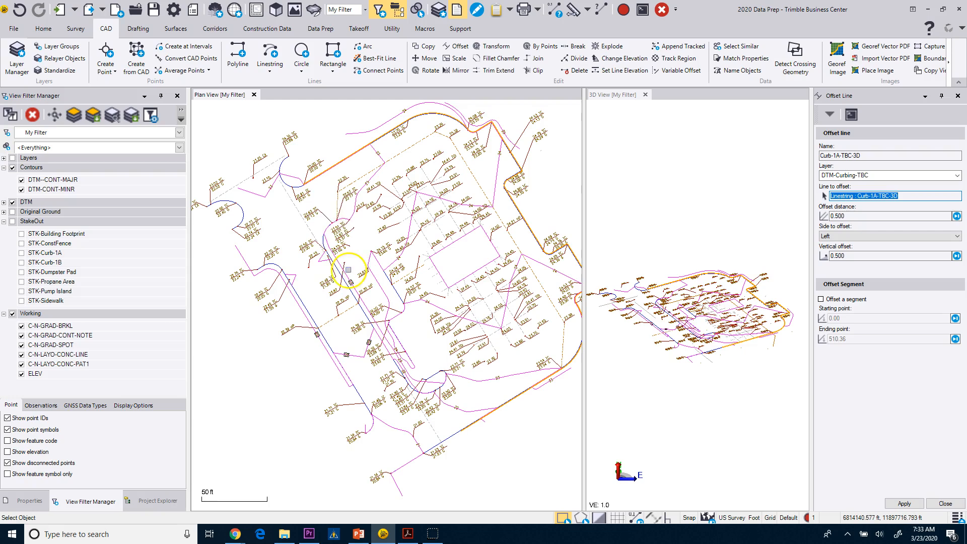